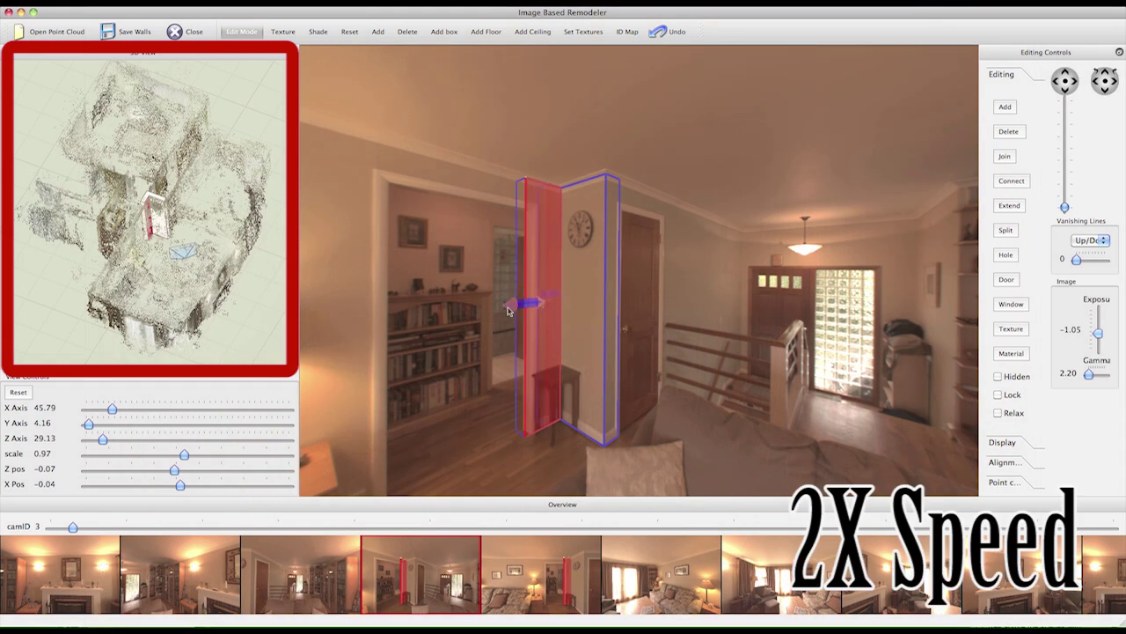
Step: Stretch the wall plane leftward past the doorway and across the sofa wall in cameras 3–5
drag(508, 310, 348, 317)
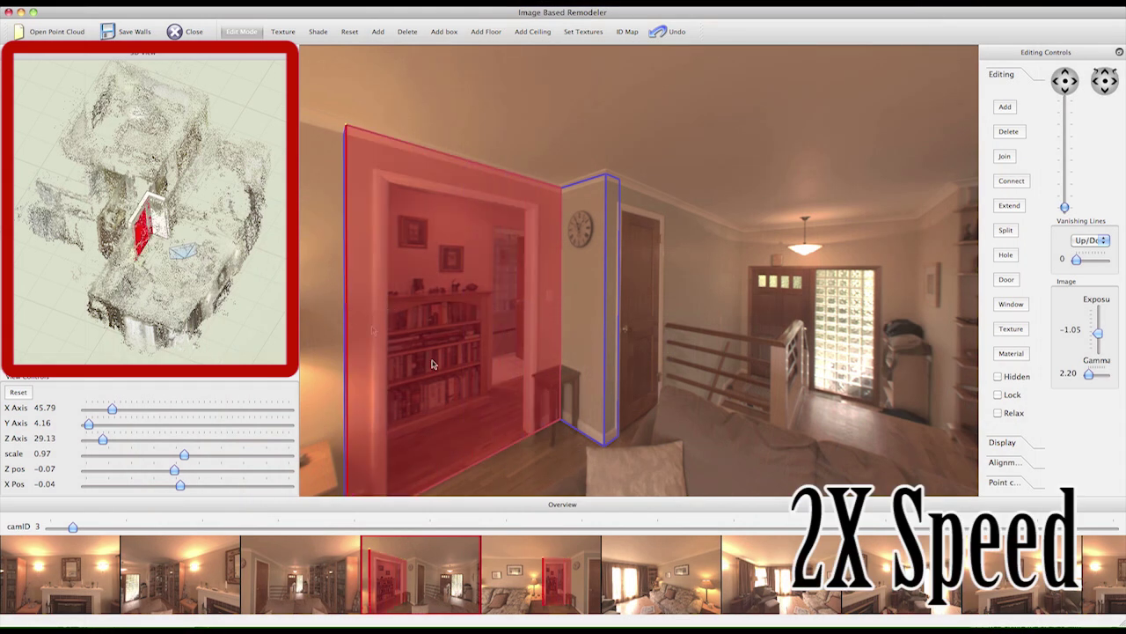
click(525, 568)
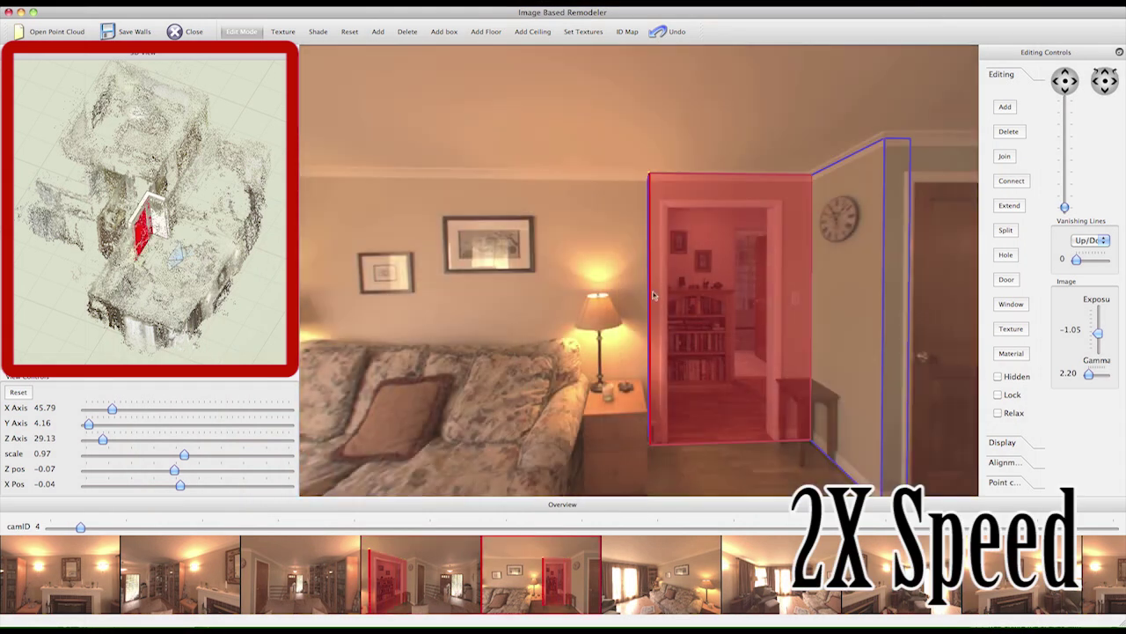
drag(651, 295, 335, 306)
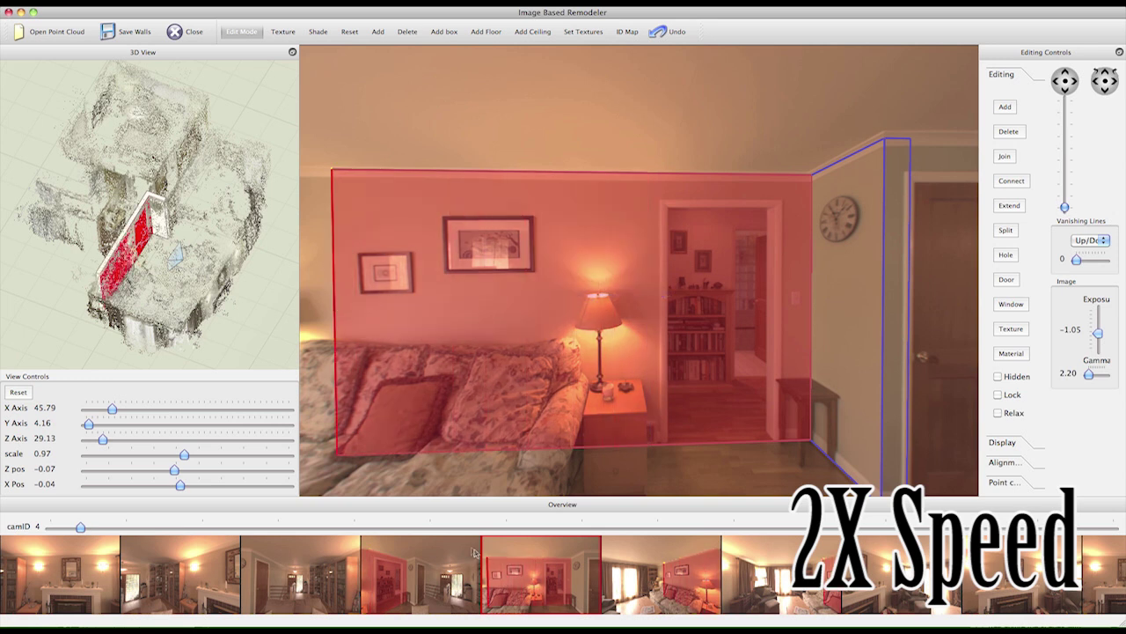
click(670, 567)
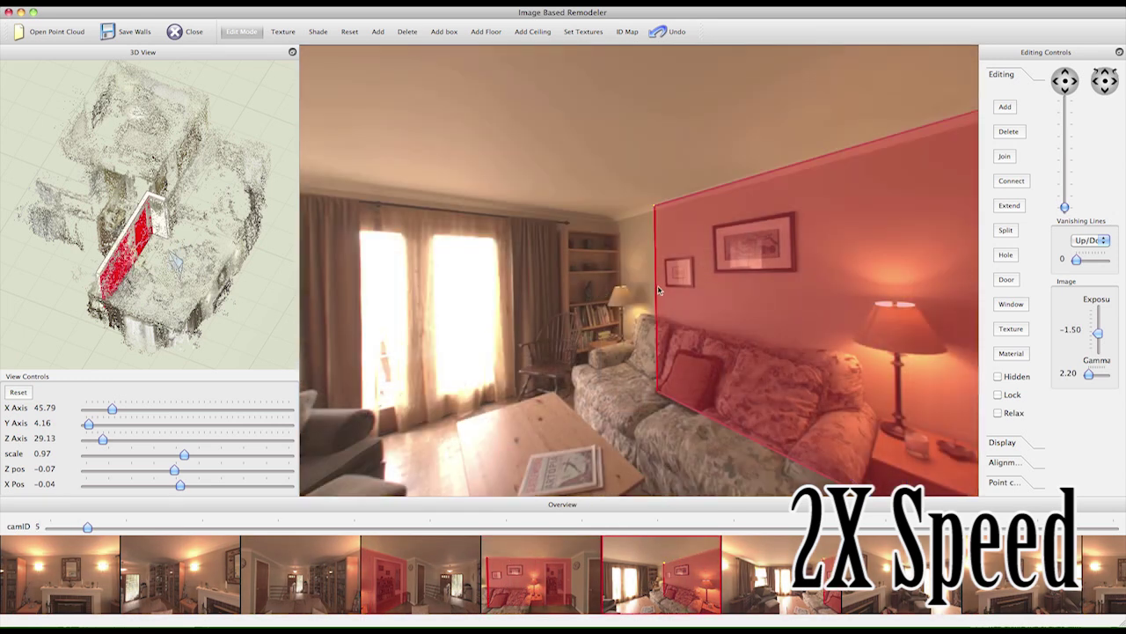
drag(658, 289, 609, 293)
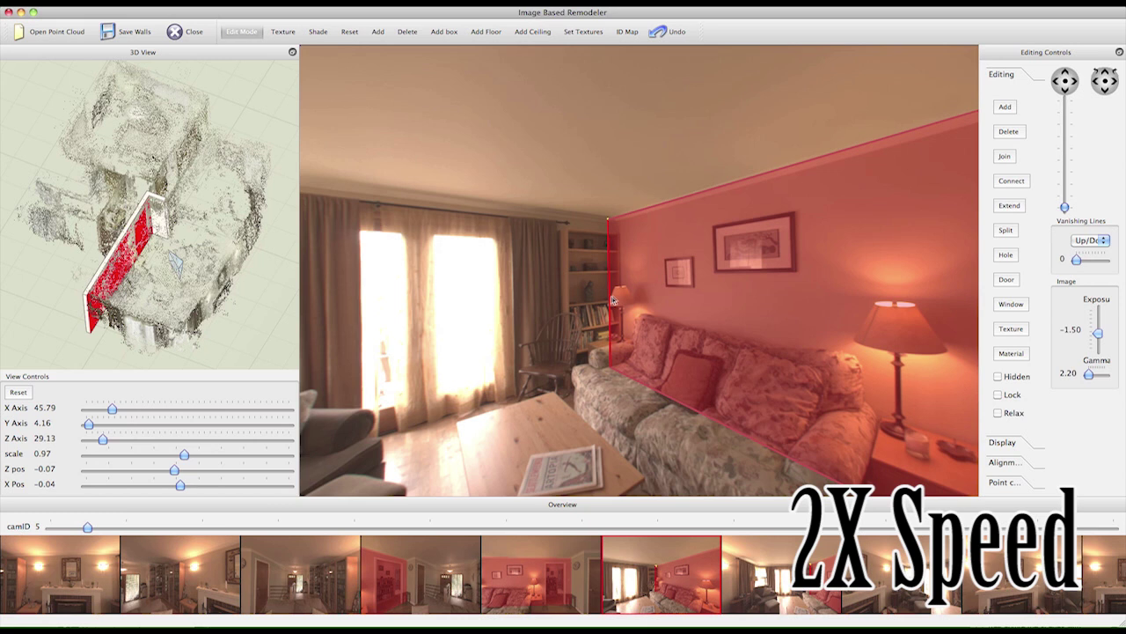
Step: Widen the narrow bookshelf wall plane beside the window, moving on to camera 7
drag(604, 296, 450, 303)
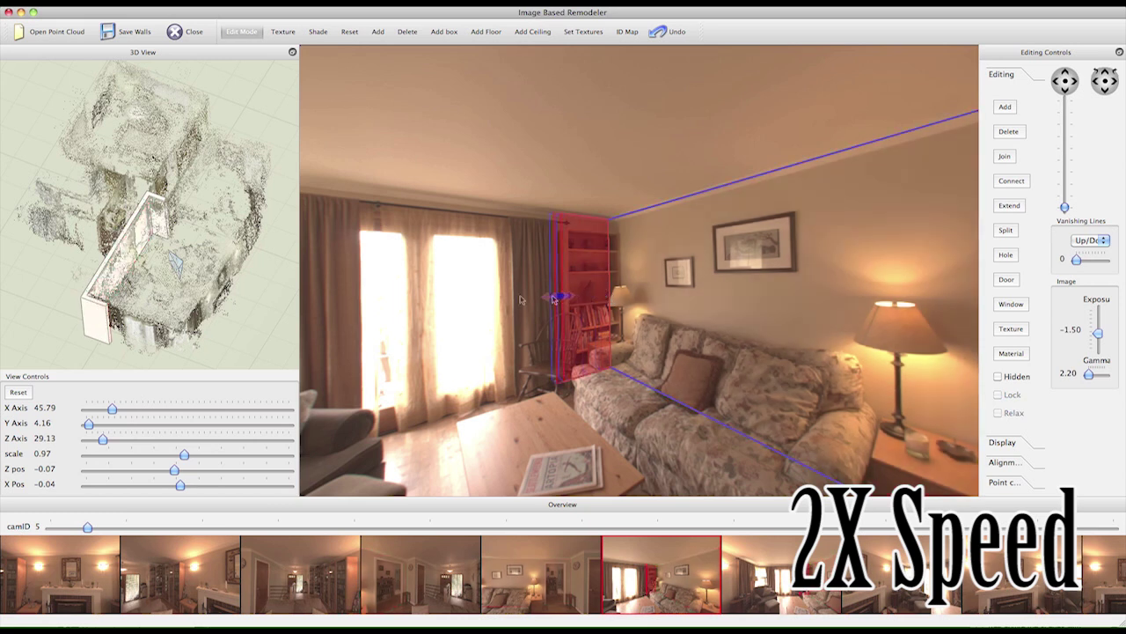
click(755, 558)
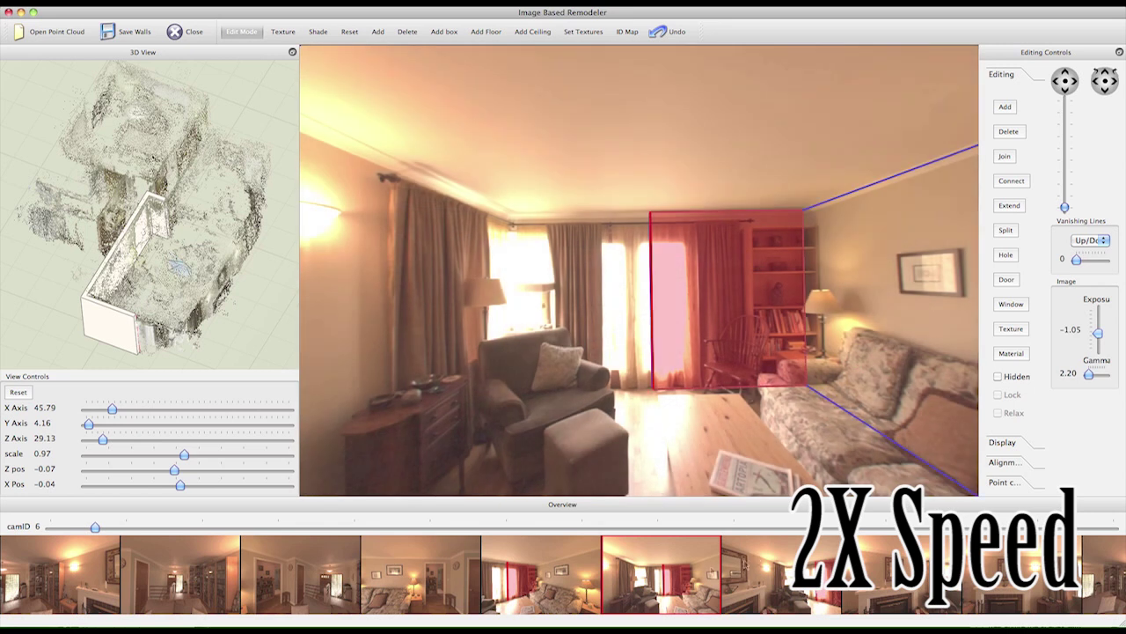
click(775, 570)
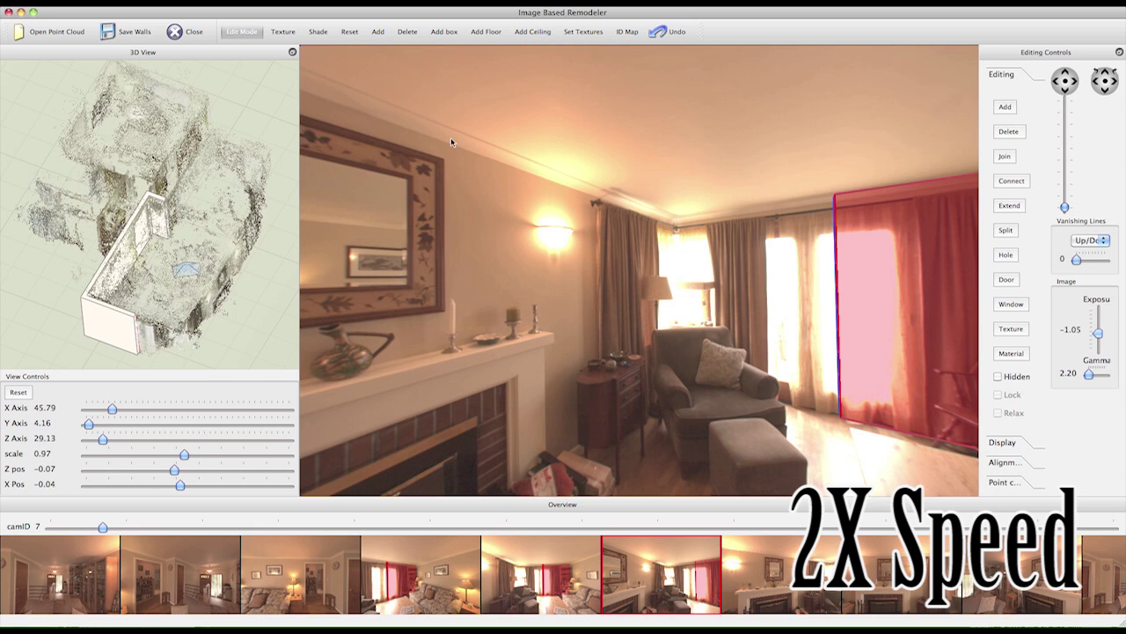
Step: Draw a new wall over the fireplace and join it to the window wall
drag(451, 138, 579, 467)
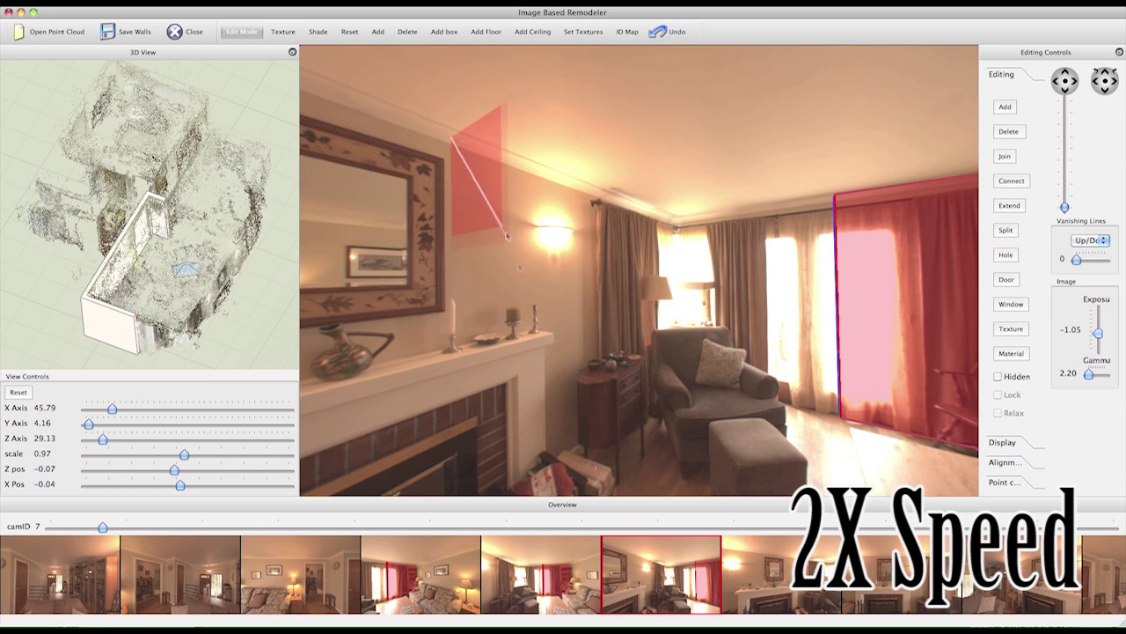
click(578, 464)
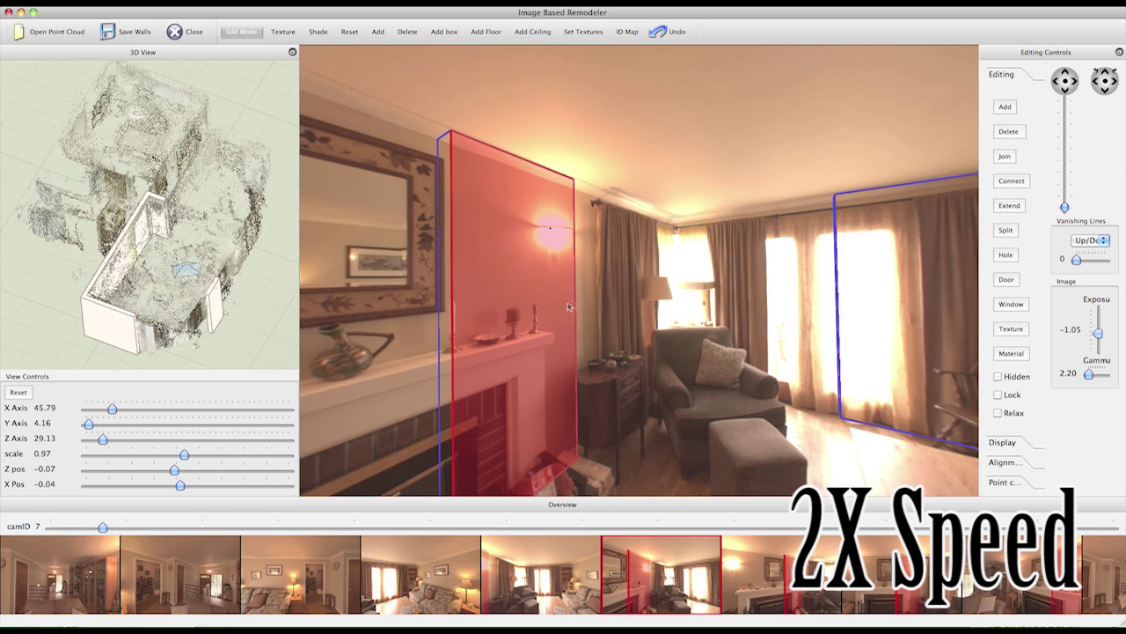
click(1004, 156)
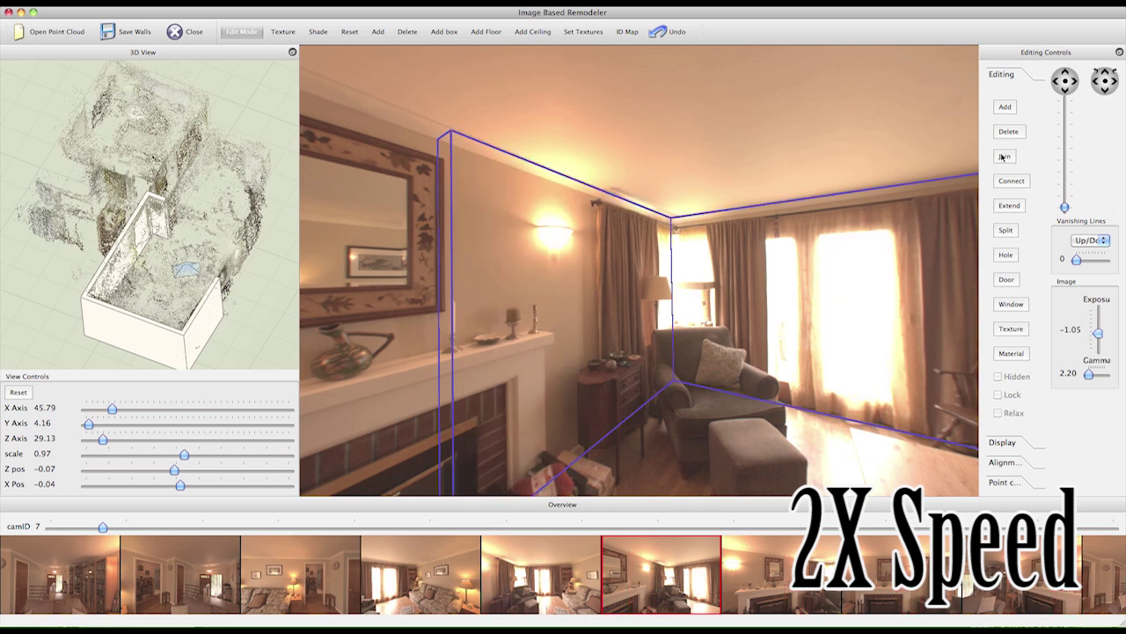
Step: Extend the fireplace wall across the mantel and shelves in camera 10
click(459, 300)
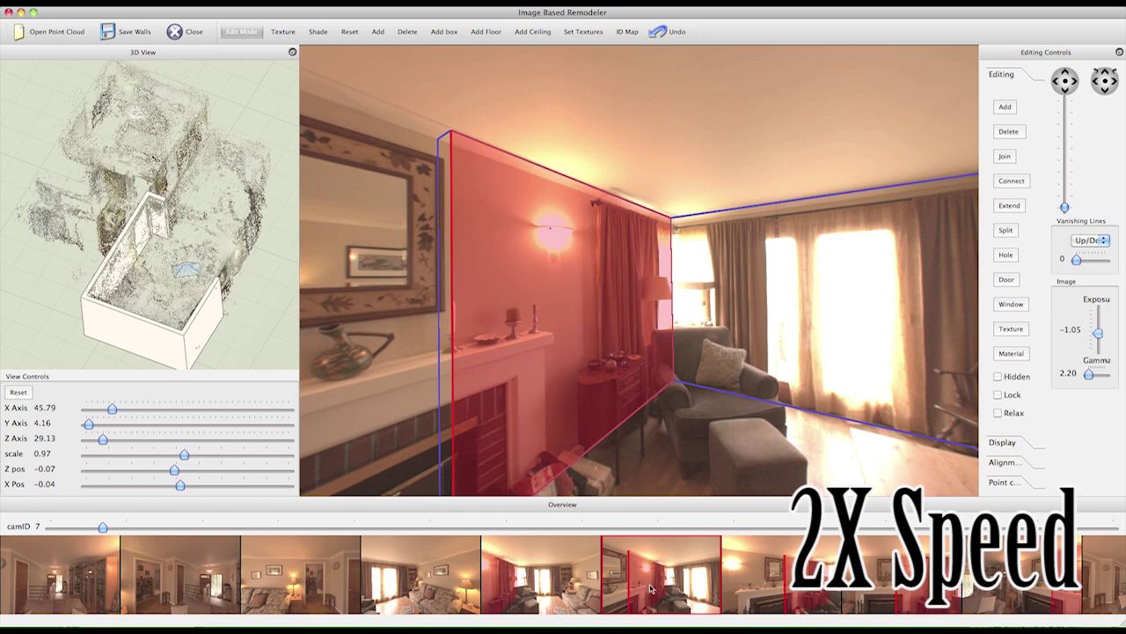
click(755, 566)
click(753, 574)
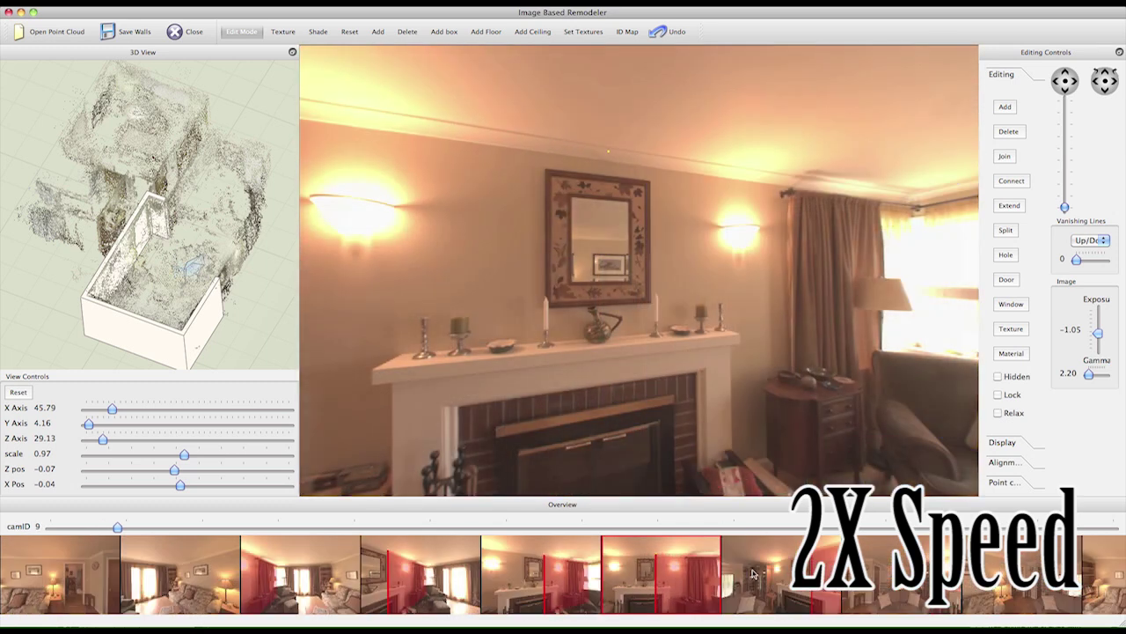
click(775, 572)
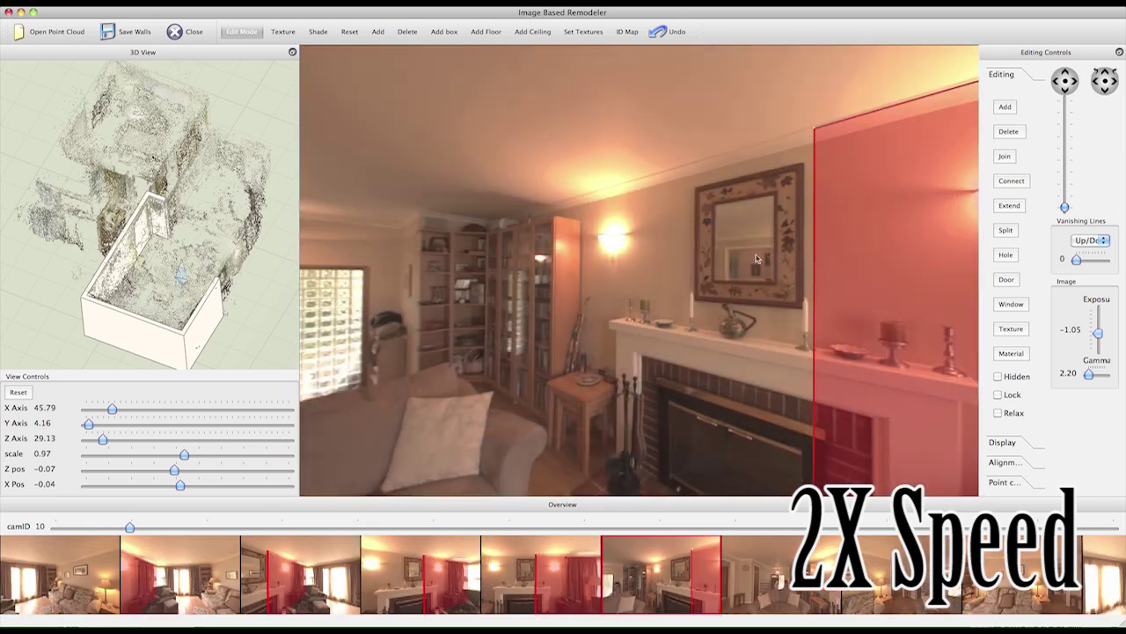
drag(817, 305, 514, 314)
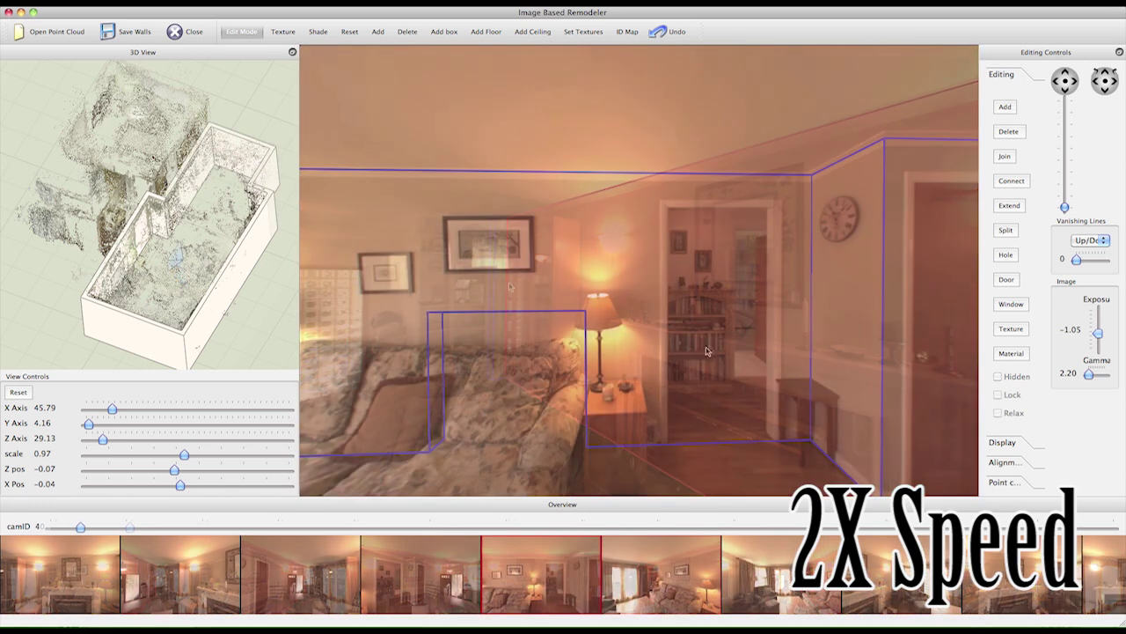
Step: Narrow the wall right of the sofa to a strip and stretch the sofa wall to the doorway
click(589, 388)
drag(590, 387, 778, 402)
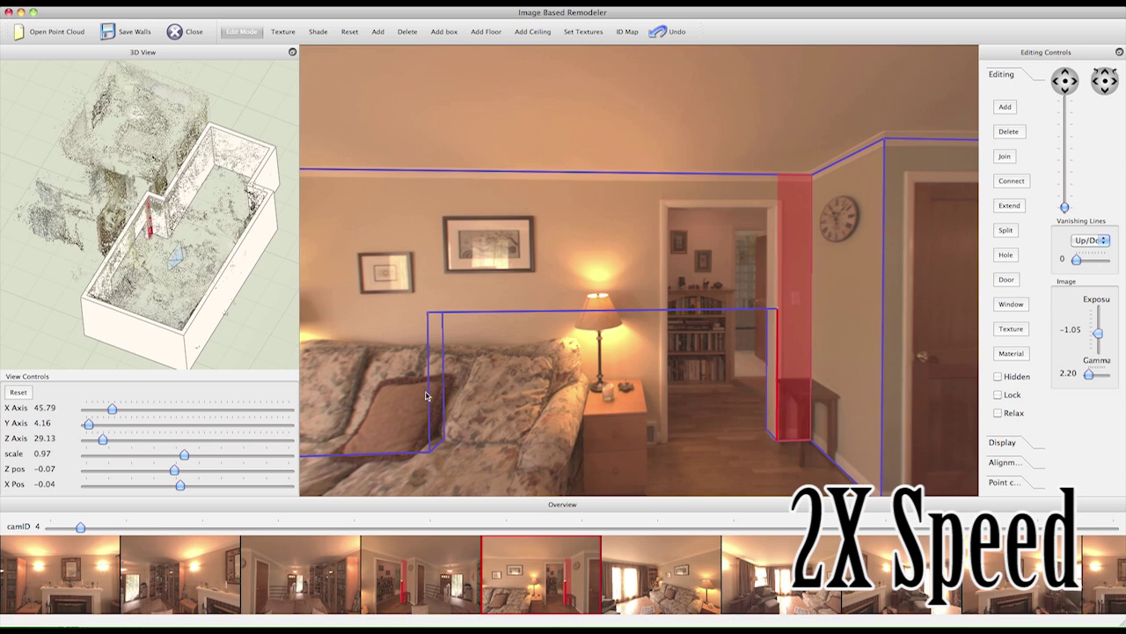
drag(426, 396, 667, 411)
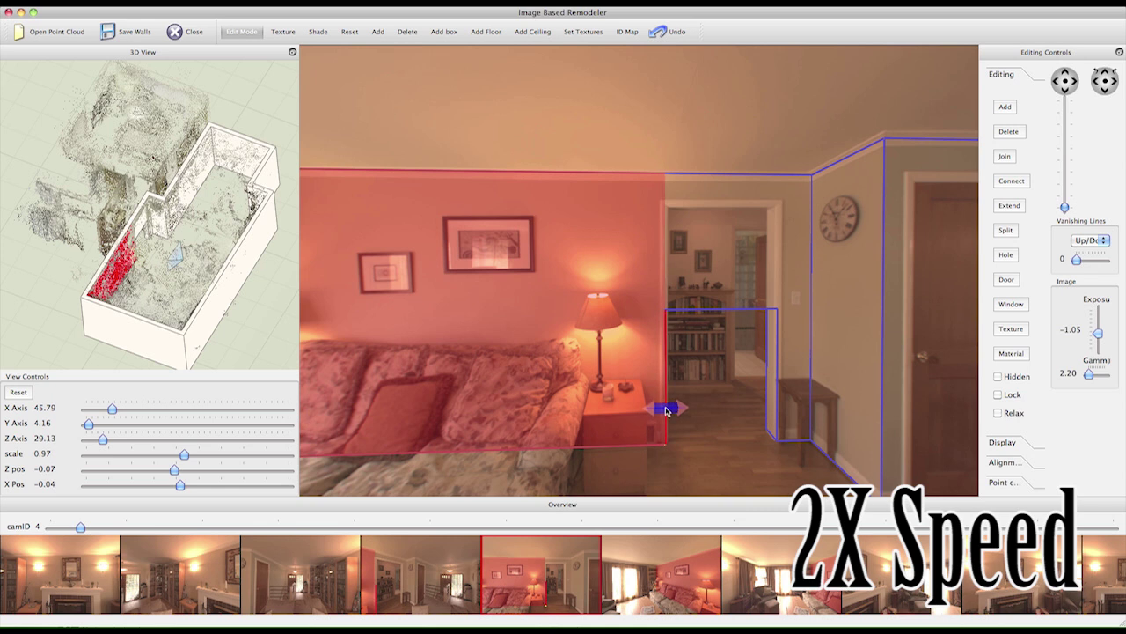
Step: Raise the header strip's bottom edge to the door top, then advance to camera 11
click(723, 307)
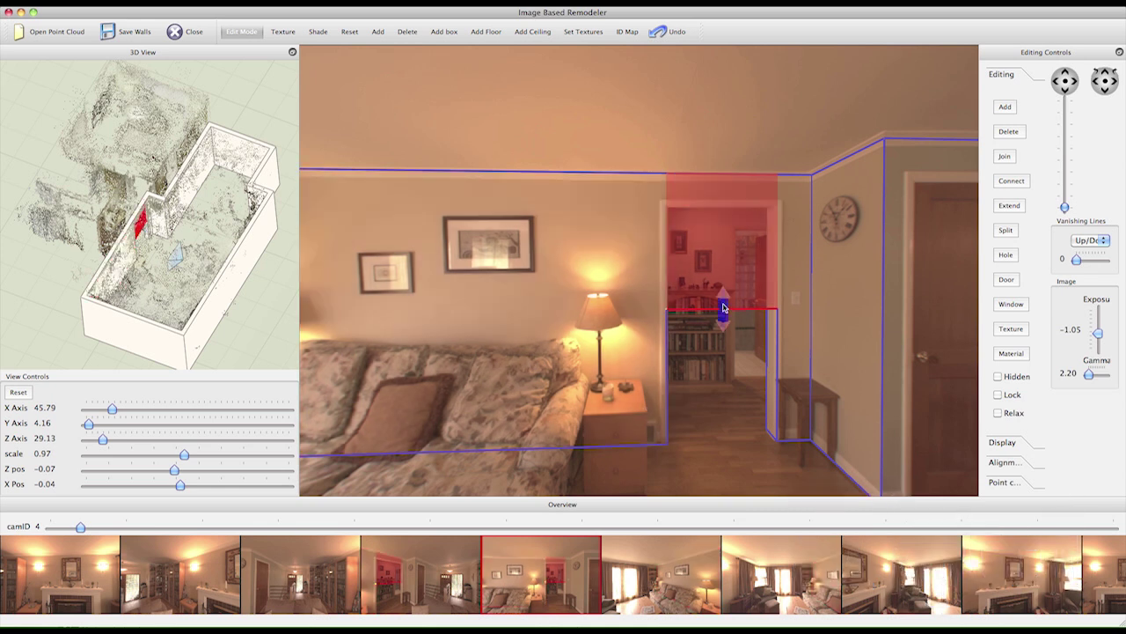
drag(723, 307, 727, 208)
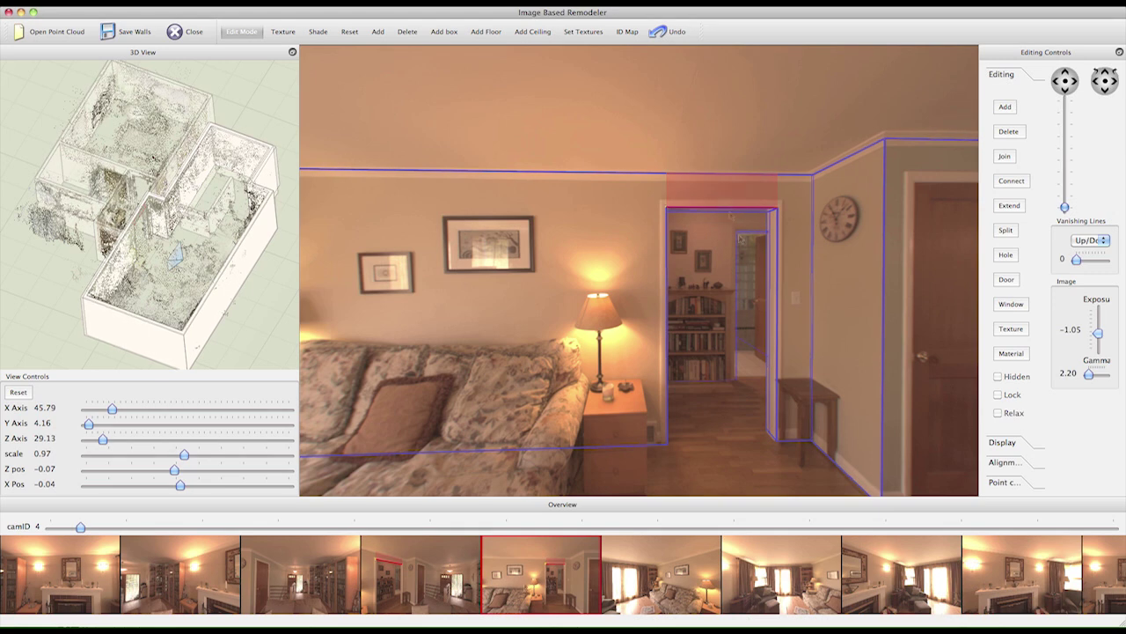
click(391, 567)
click(550, 581)
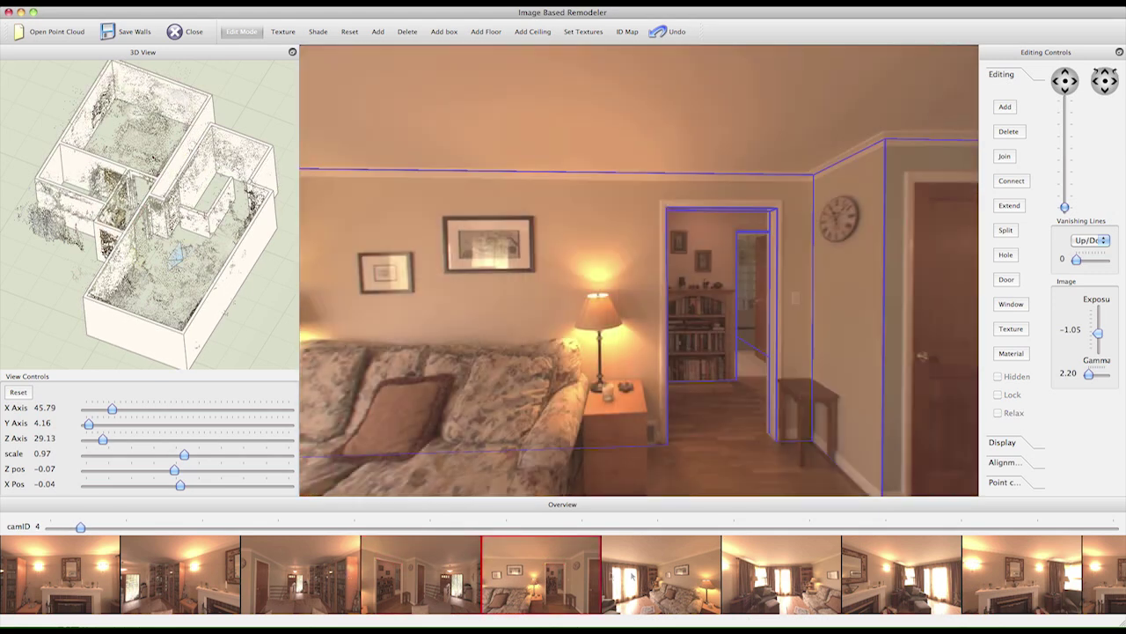
click(634, 576)
click(759, 576)
click(760, 576)
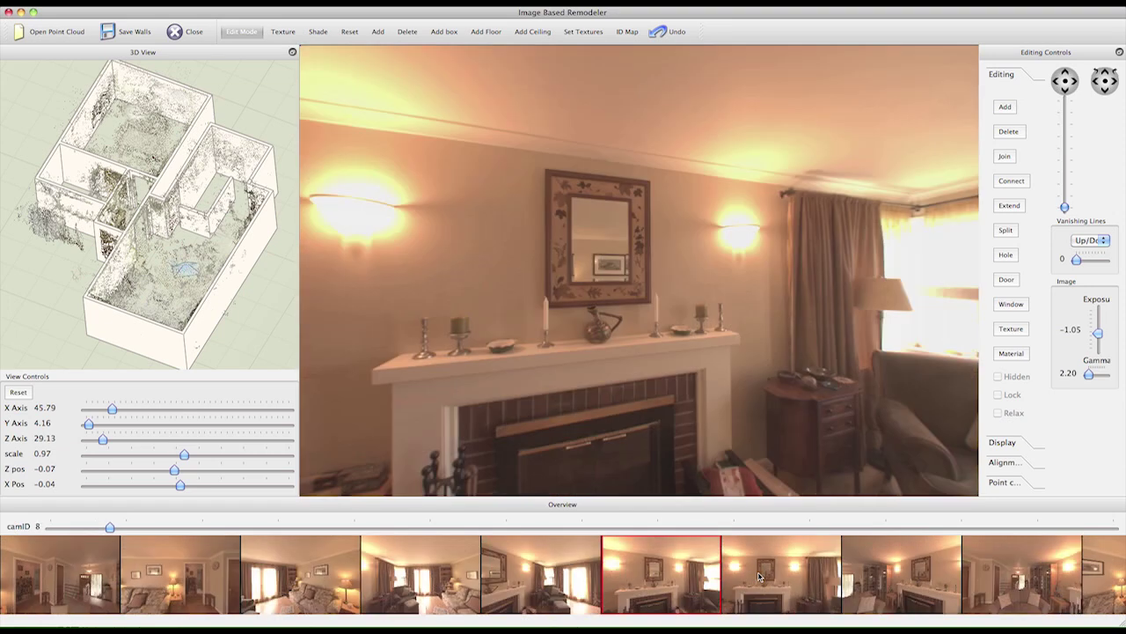
click(759, 576)
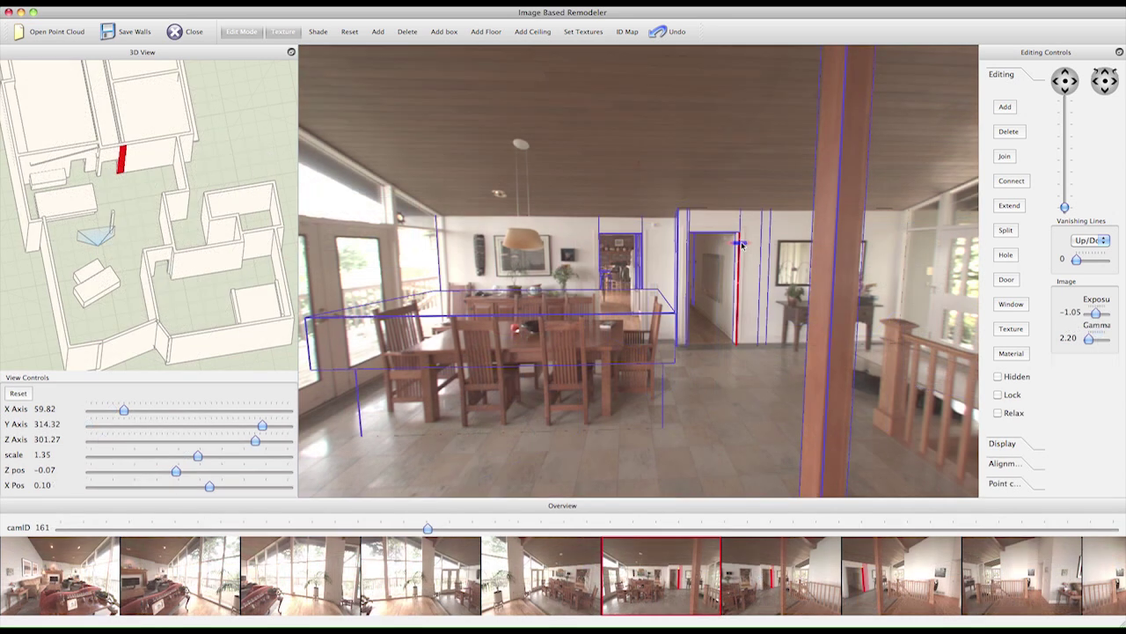
Step: Stretch the wall beside the hallway doorway rightward and delete that wall section
drag(742, 246, 872, 239)
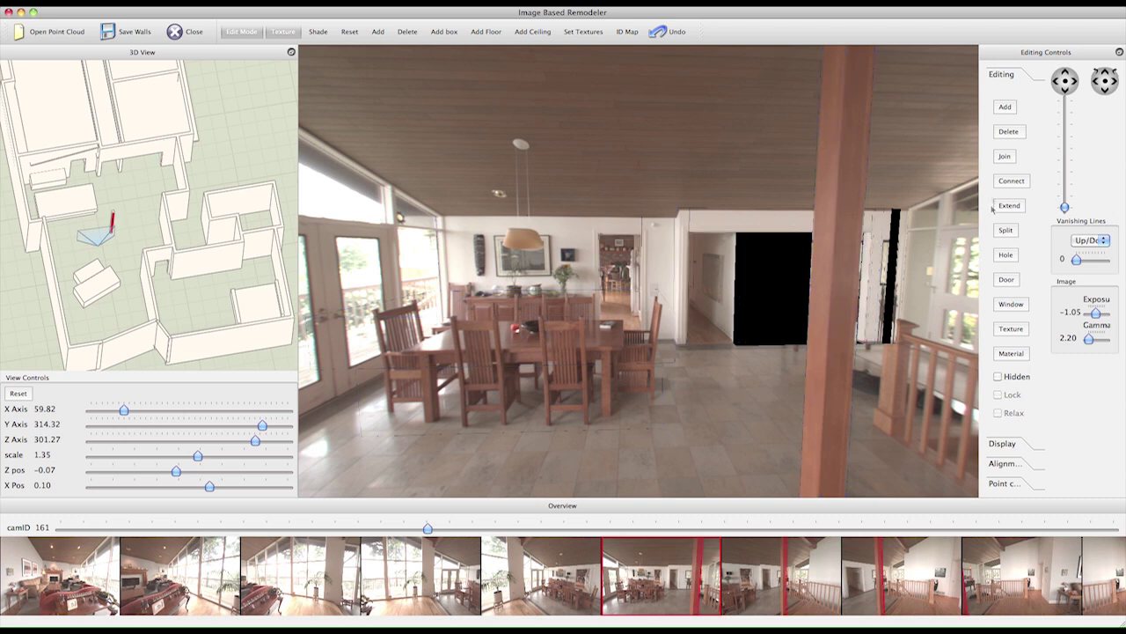
click(1008, 132)
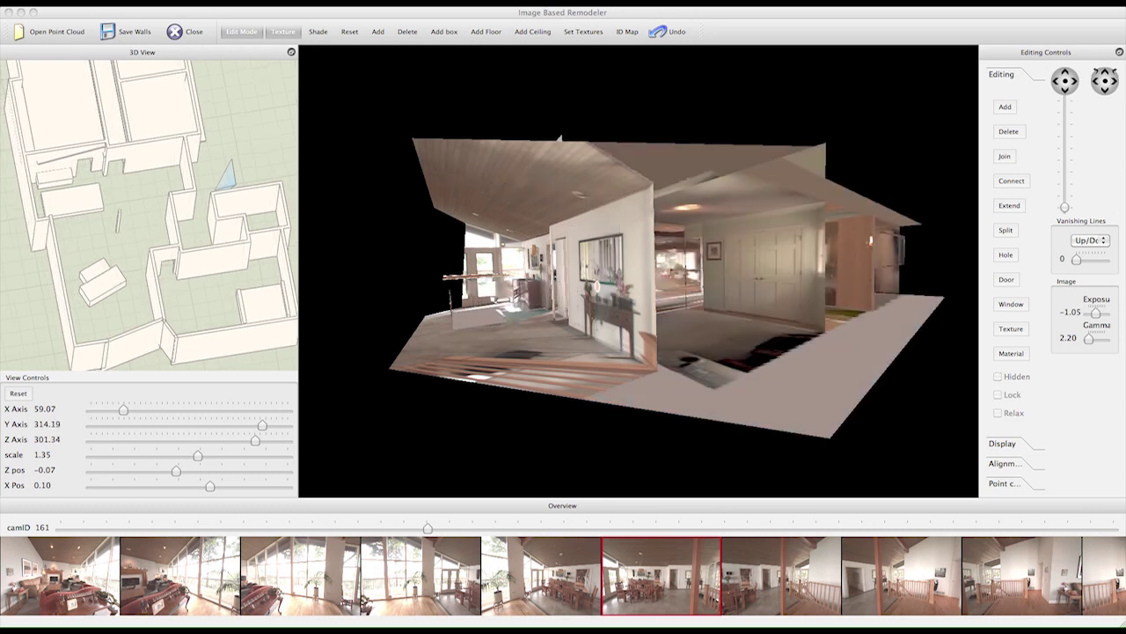
Step: Fly back to camera 161's dining-room viewpoint from its Overview thumbnail
click(675, 592)
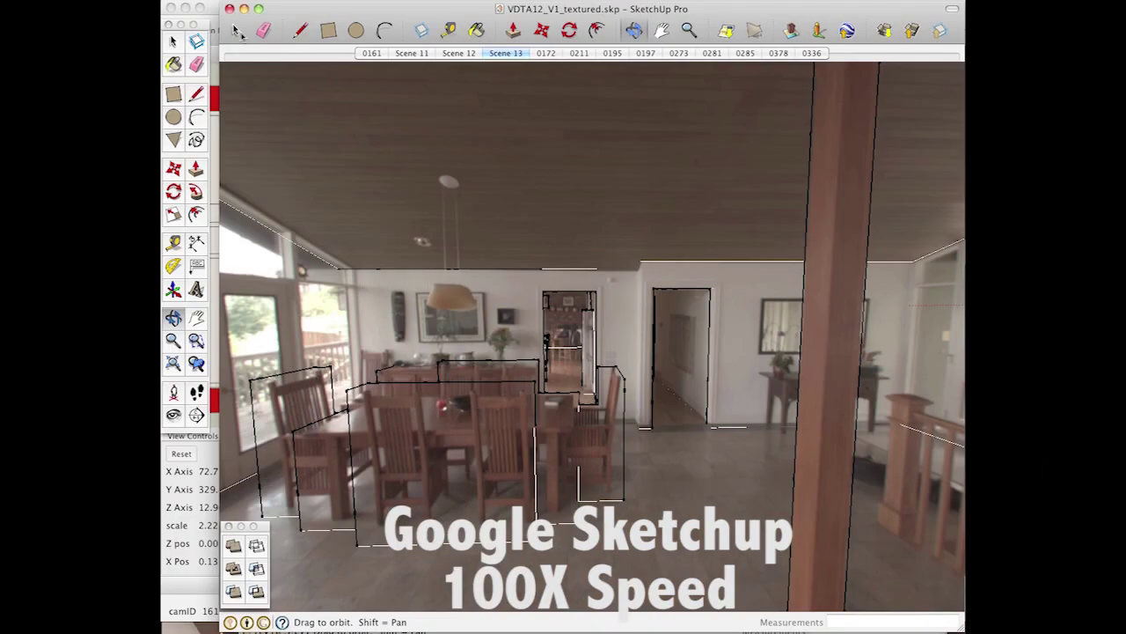
Step: Apply projected photo textures to the new room box's faces
right_click(493, 331)
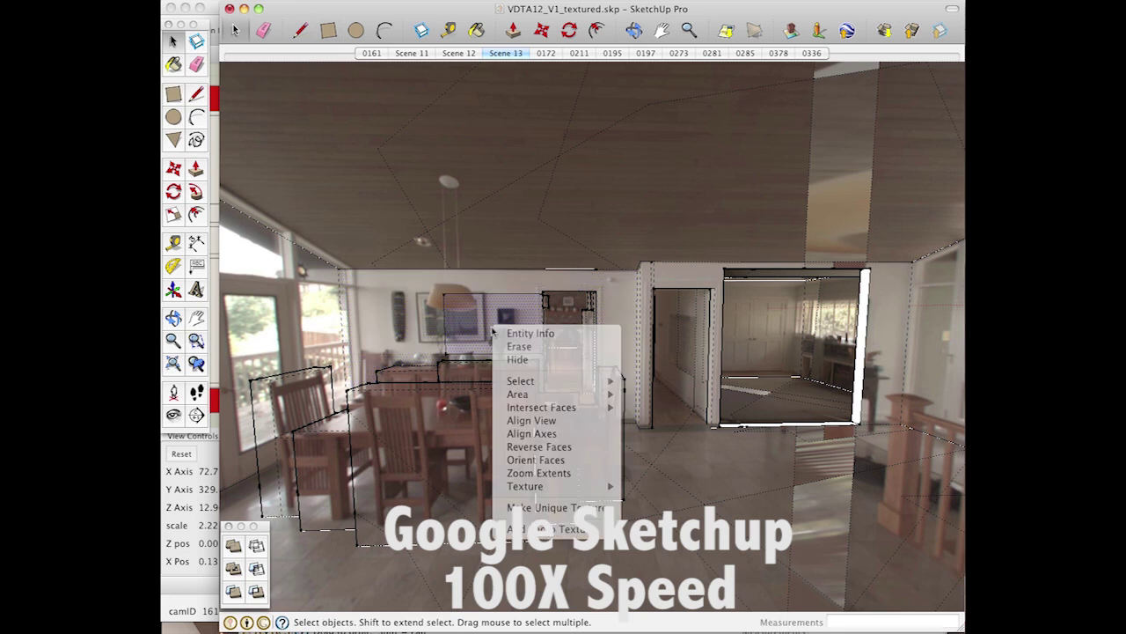
click(519, 346)
right_click(503, 319)
right_click(445, 317)
click(528, 357)
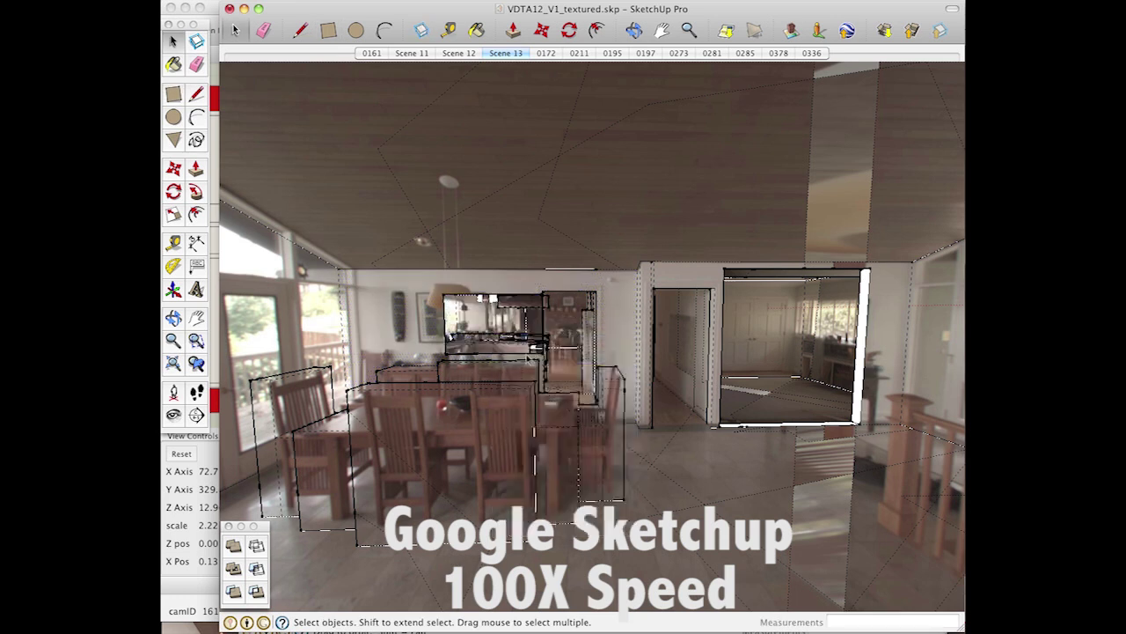
Step: Erase the hallway wall edges beside the doorway with the Eraser
key(e)
drag(702, 375, 716, 397)
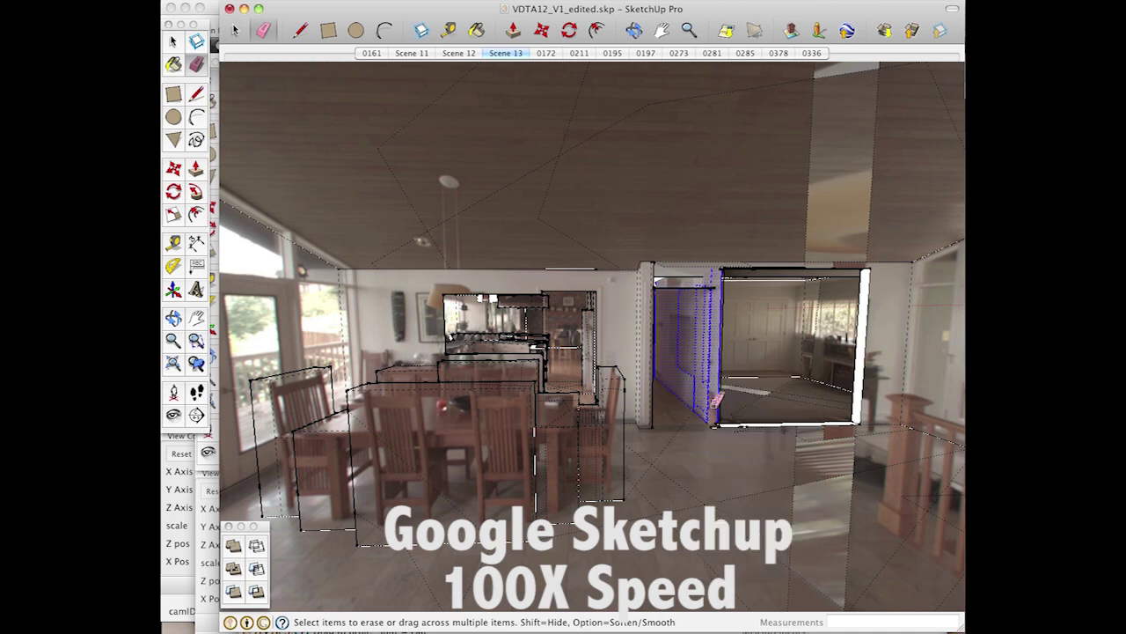
mouse_move(774, 346)
mouse_down()
mouse_move(717, 387)
mouse_move(695, 378)
mouse_up()
click(706, 405)
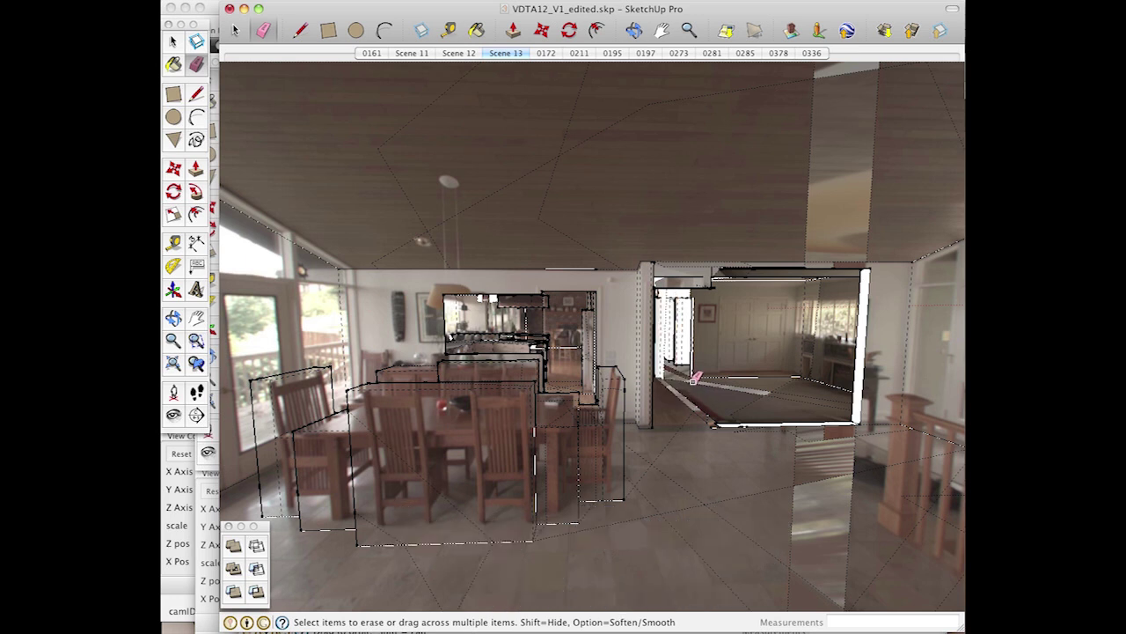
Step: Hide the hidden-geometry lines and go to the Scene 12 viewpoint
click(235, 31)
click(352, 41)
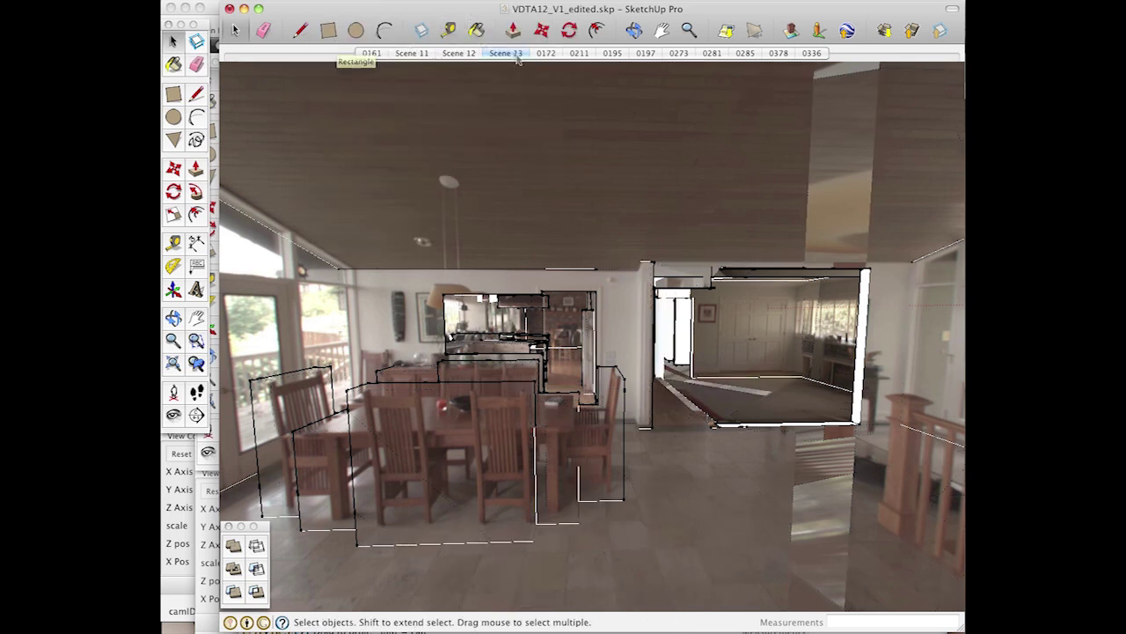
click(469, 54)
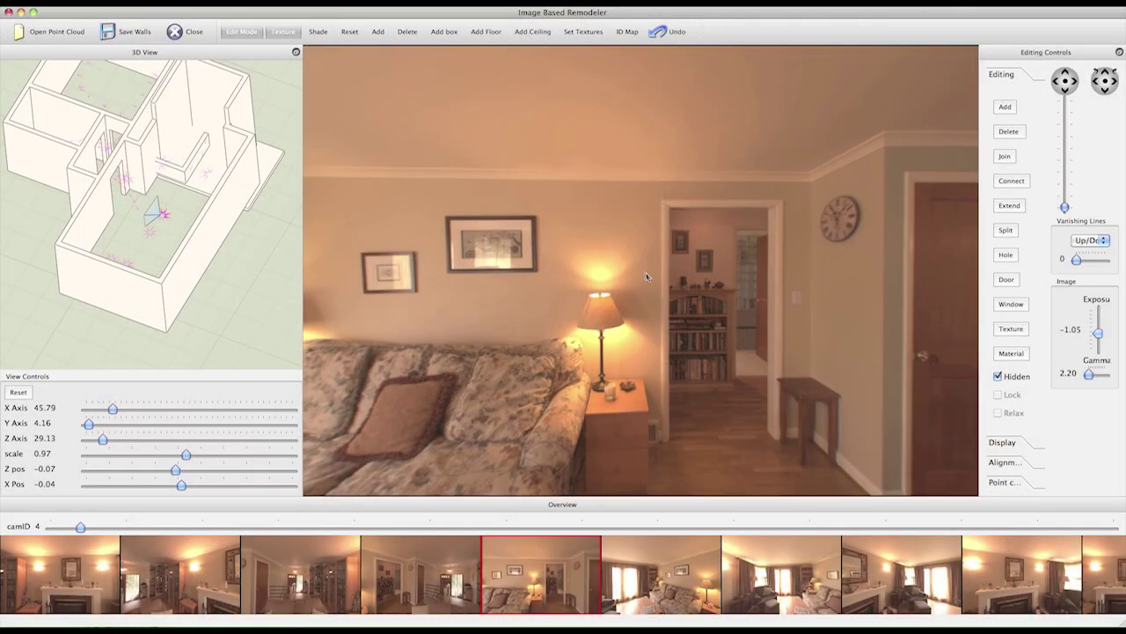
Step: Shift the narrow wall beside the living-room doorway left toward the lamp
click(667, 295)
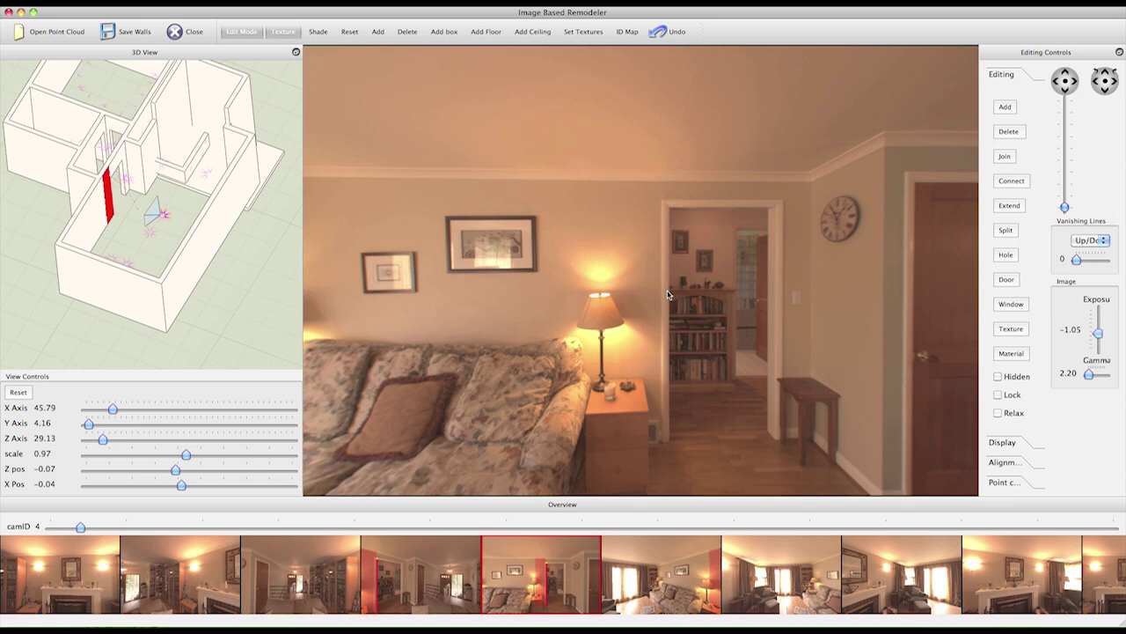
drag(667, 294, 629, 305)
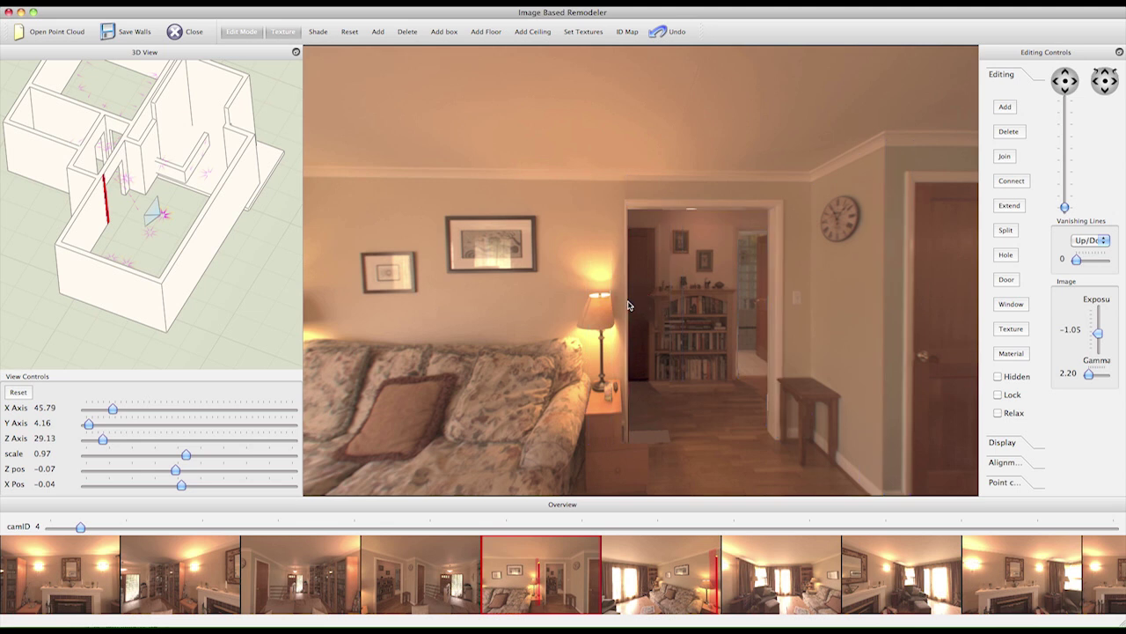